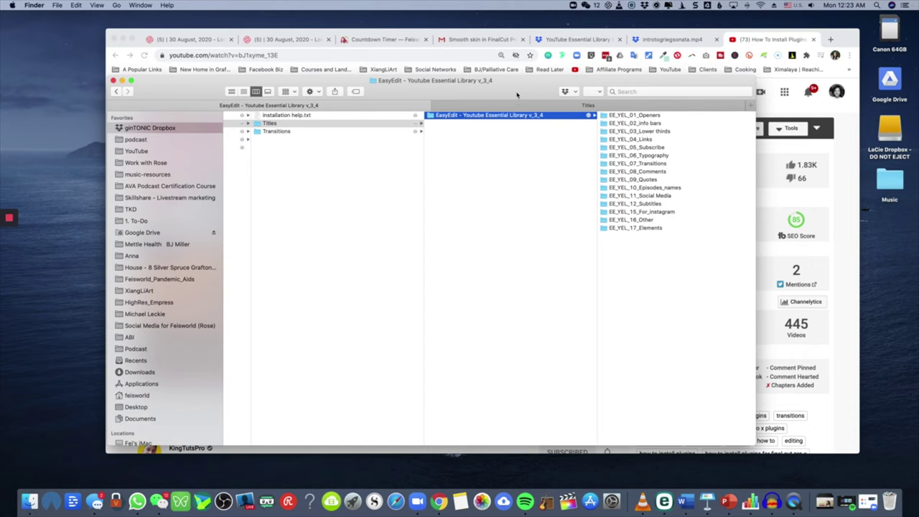
Step: Bring the parent folders of the YouTube Essential Library EasyEdit pack into view and reposition the Finder window
scroll(601, 207, "left", 10)
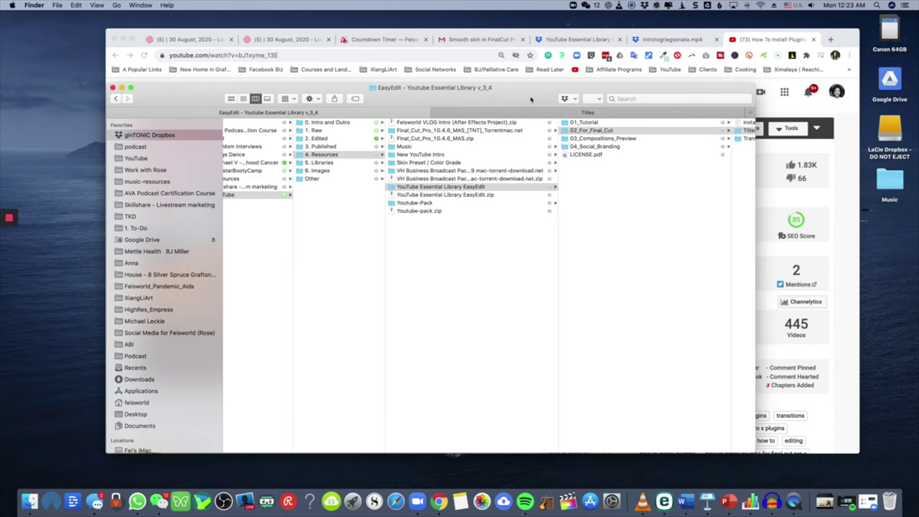
left_click_drag(530, 101, 517, 74)
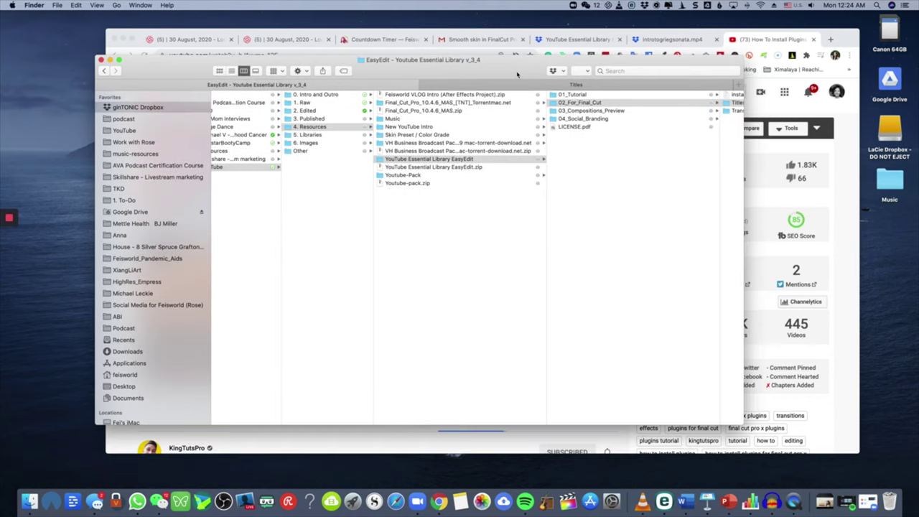
Step: Switch to Final Cut Pro, show the Build In/Out titles, and move its window out of the way
left_click(568, 501)
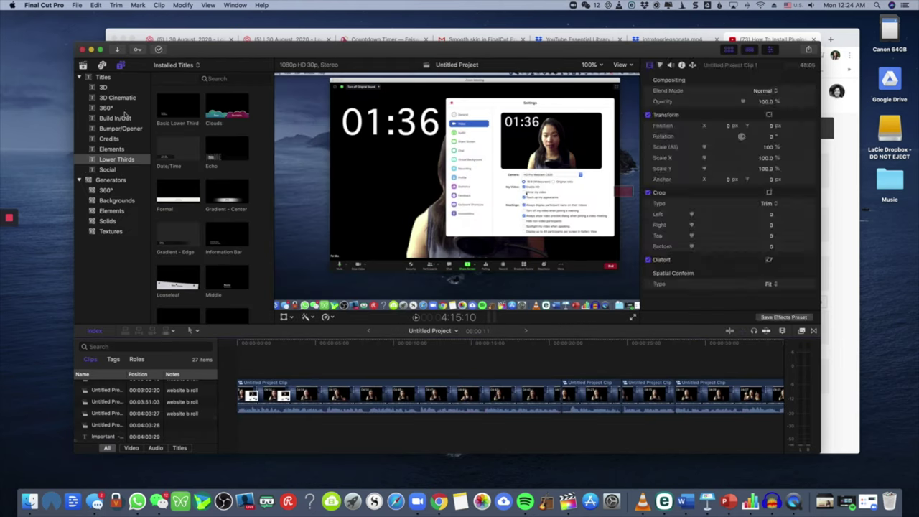
left_click(124, 119)
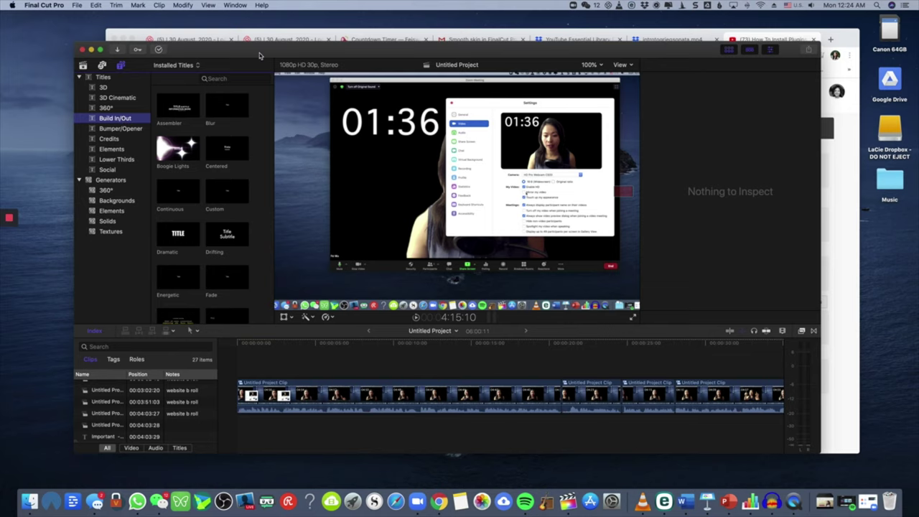
left_click_drag(260, 55, 276, 351)
Step: Return to Finder and view the Transitions and Titles folders inside 02_For_Final_Cut
left_click(610, 106)
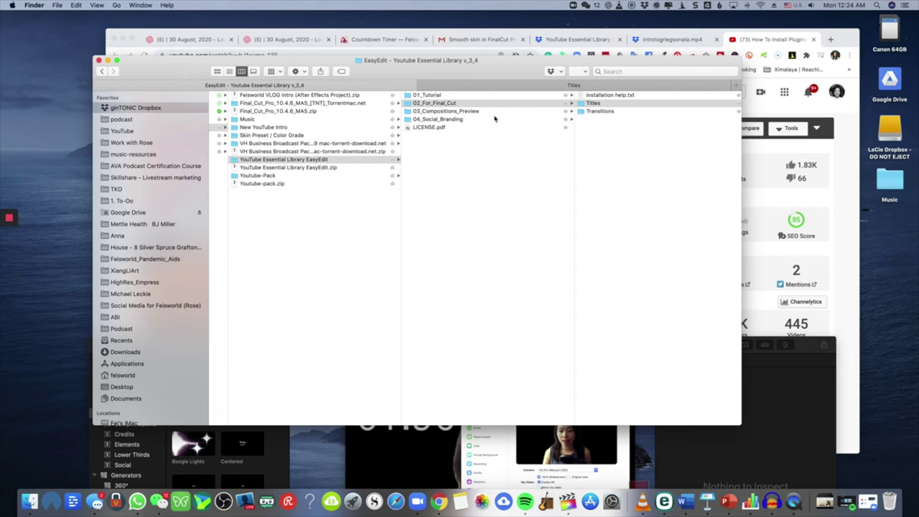
left_click(538, 113)
left_click(535, 106)
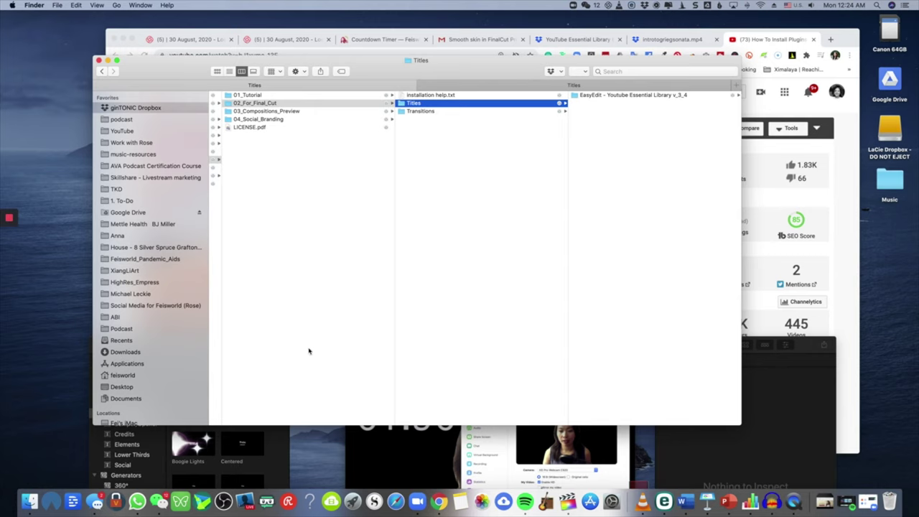
Step: In a new Finder tab, go to Applications and show the package contents of Final Cut Pro
key("super+t")
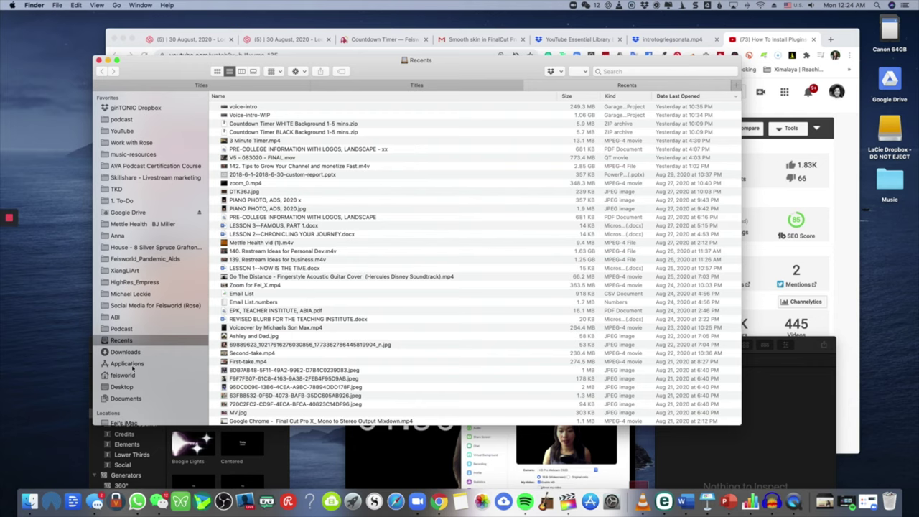
left_click(127, 363)
scroll(323, 264, "up", 2)
key("f")
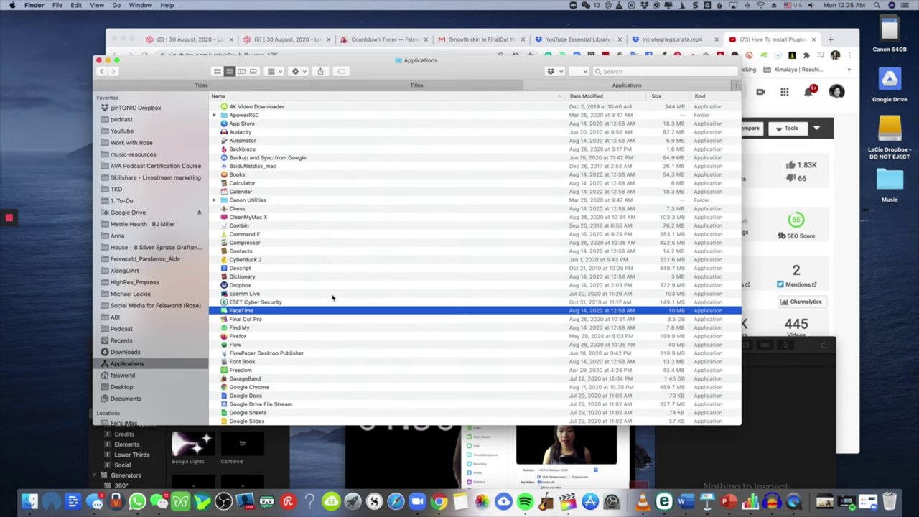
left_click(300, 319)
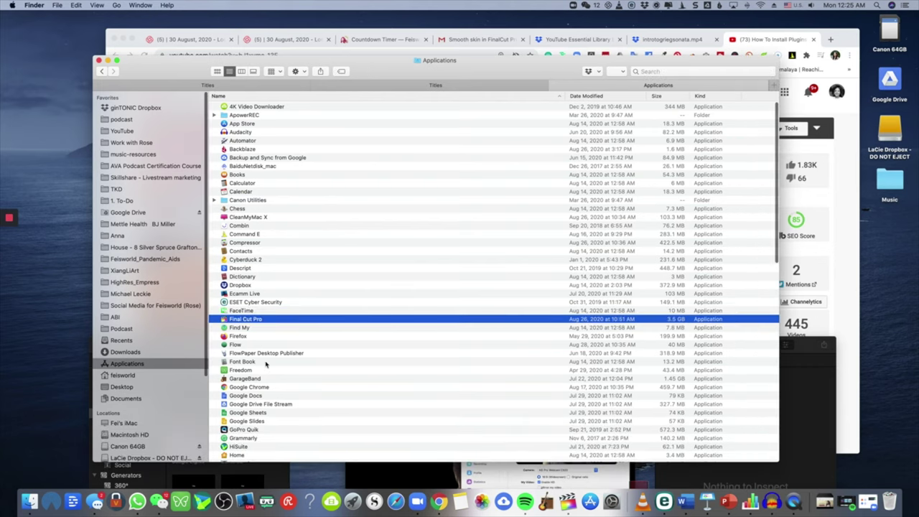
right_click(266, 322)
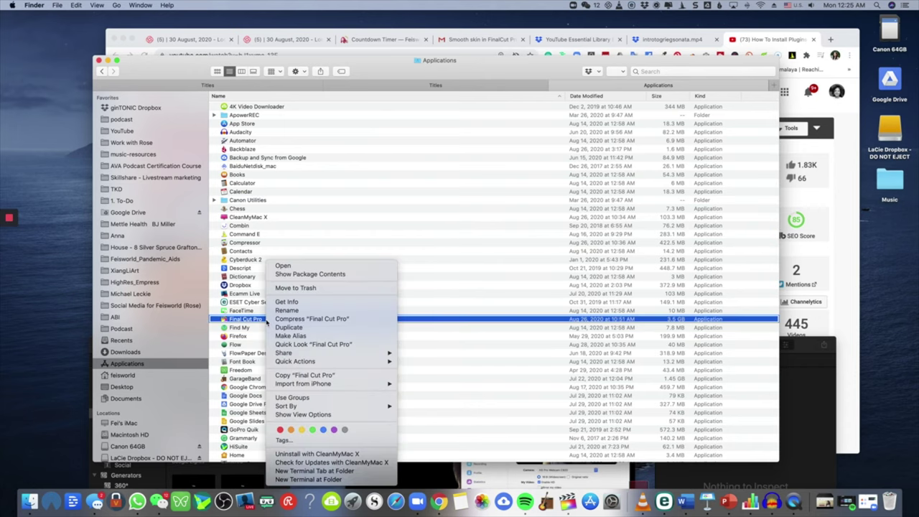
left_click(373, 278)
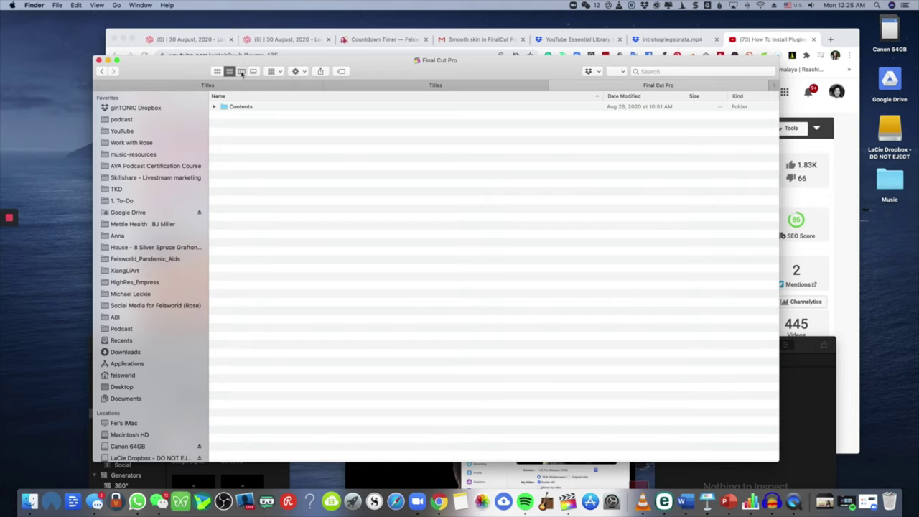
Step: Switch to column view and open Contents, PlugIns, MediaProviders and the MotionEffect.fxp folder
left_click(242, 72)
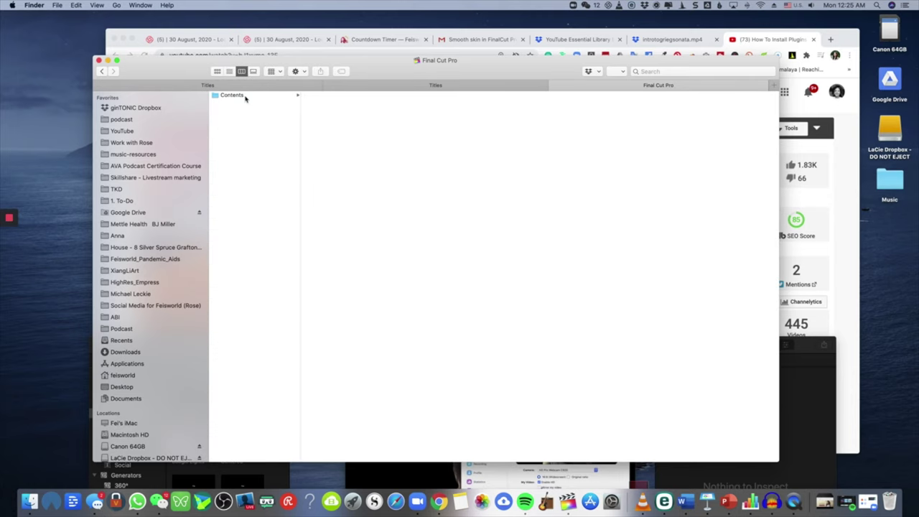
left_click(245, 99)
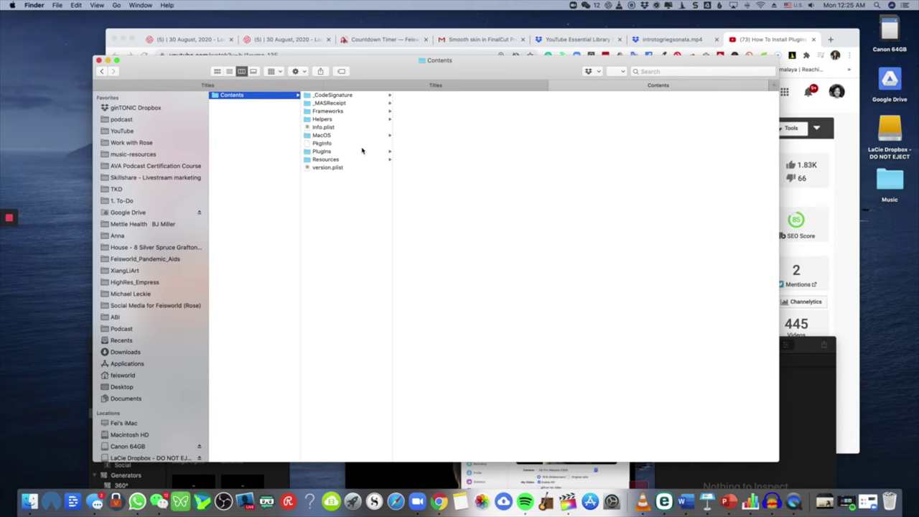
left_click(338, 154)
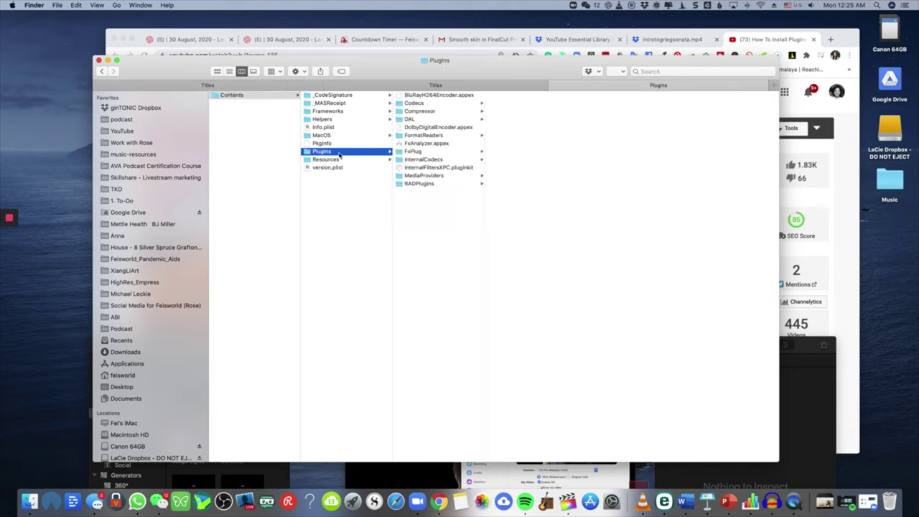
left_click(452, 179)
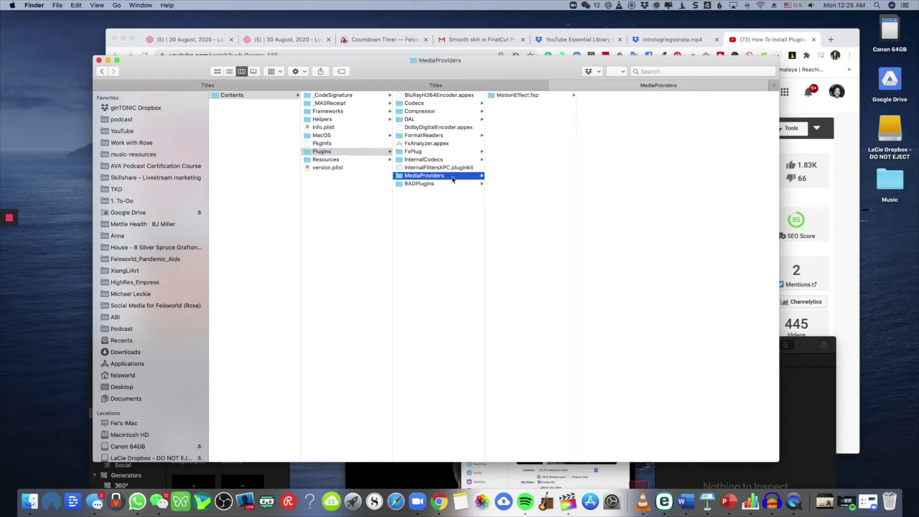
left_click(553, 96)
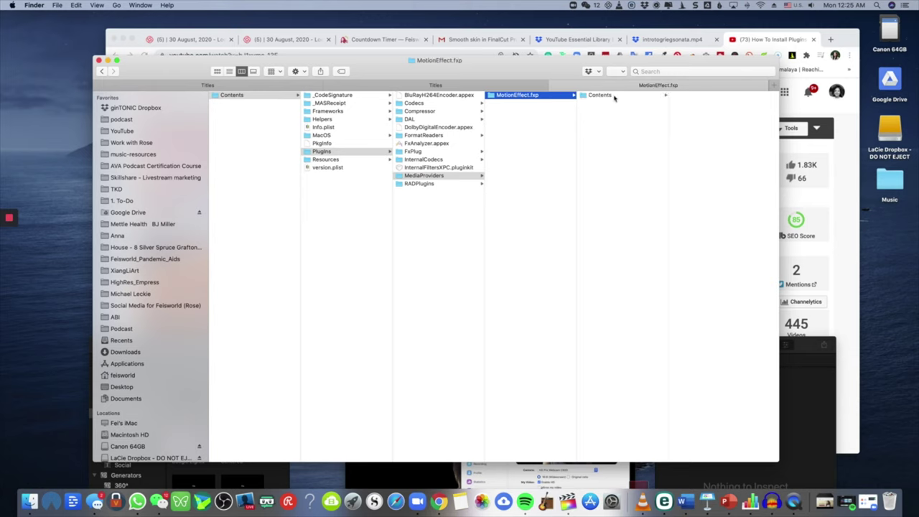
Step: Inside MotionEffect.fxp, open Contents/Resources/Templates and view its Titles and Transitions folders
left_click(601, 95)
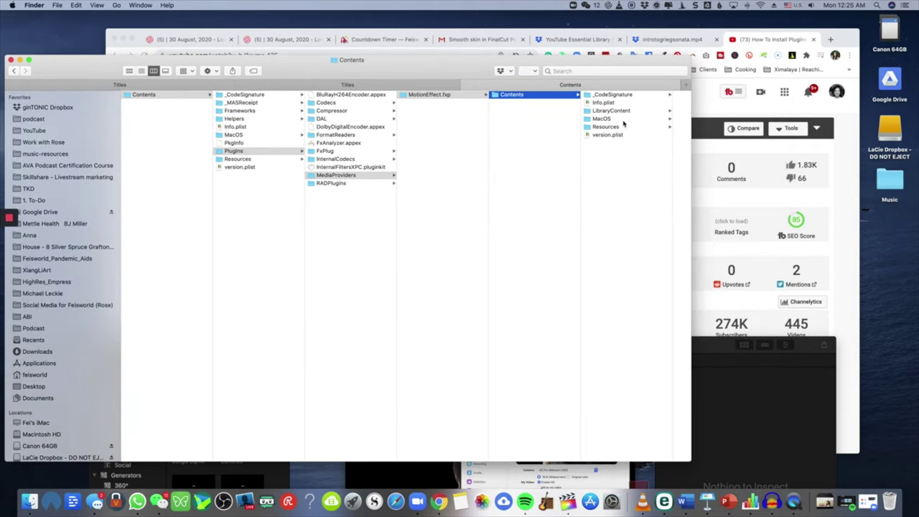
left_click(620, 127)
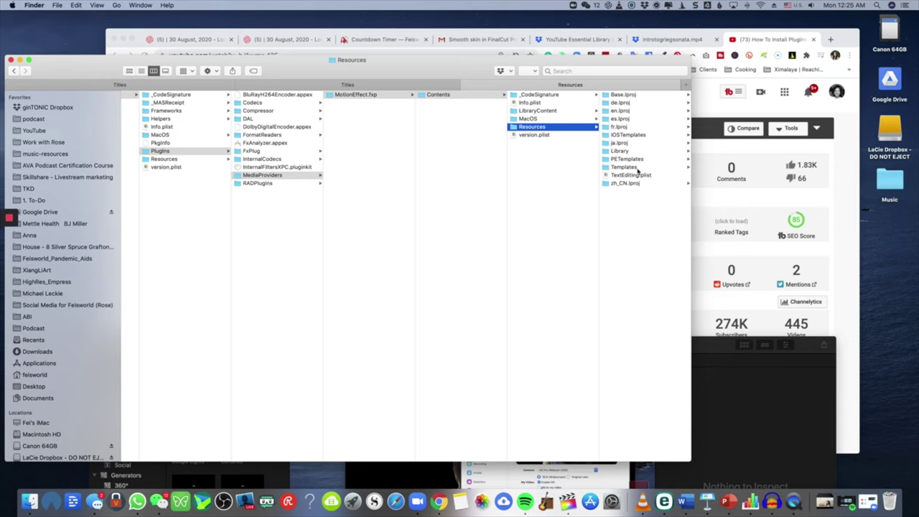
left_click(637, 170)
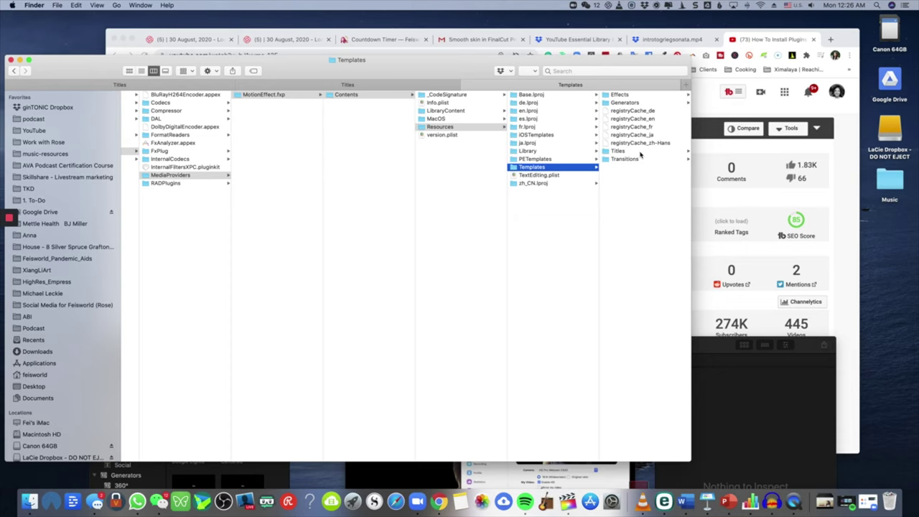
left_click(641, 152)
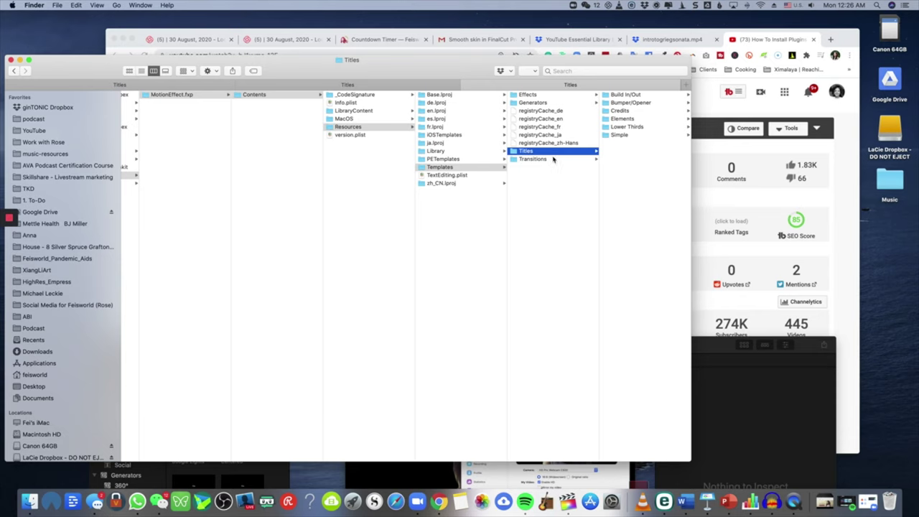
left_click(553, 159)
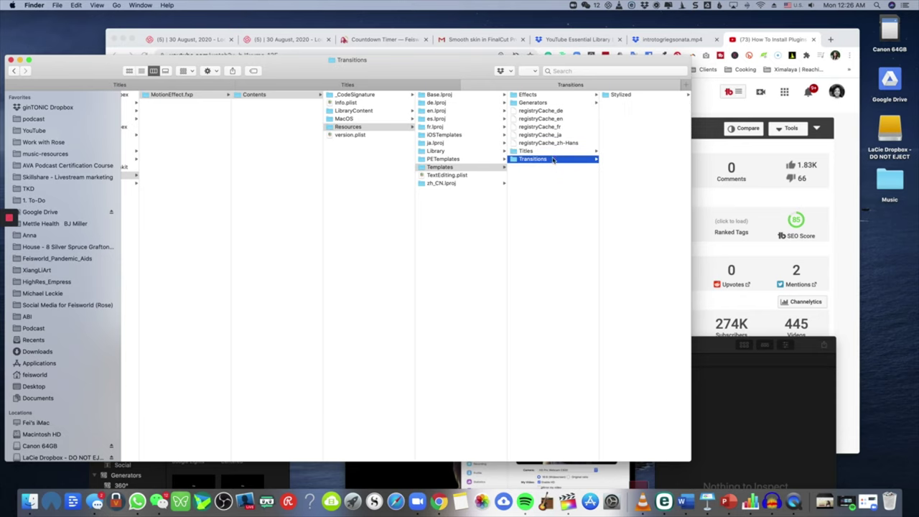
Step: Copy the EasyEdit - Youtube Essential Library v_3_4 folder into the Titles folder under Templates, authorizing with the account password
left_click(205, 88)
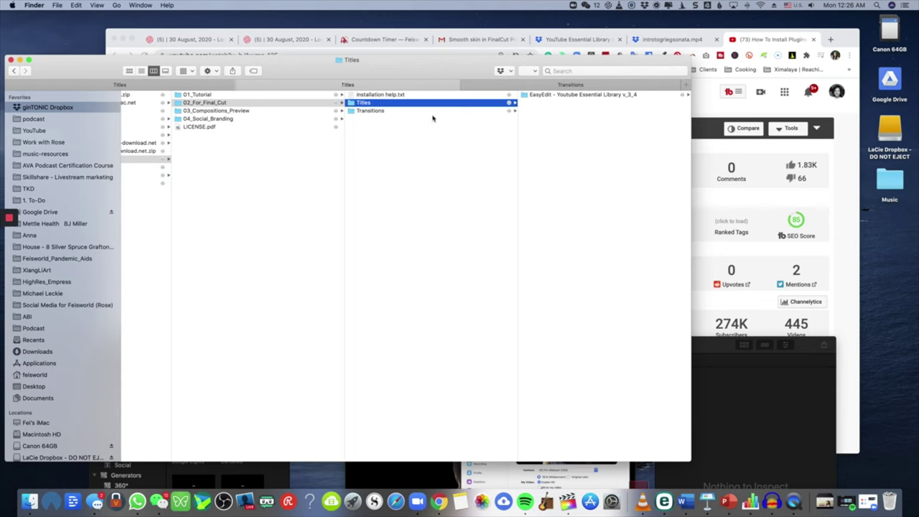
left_click(553, 95)
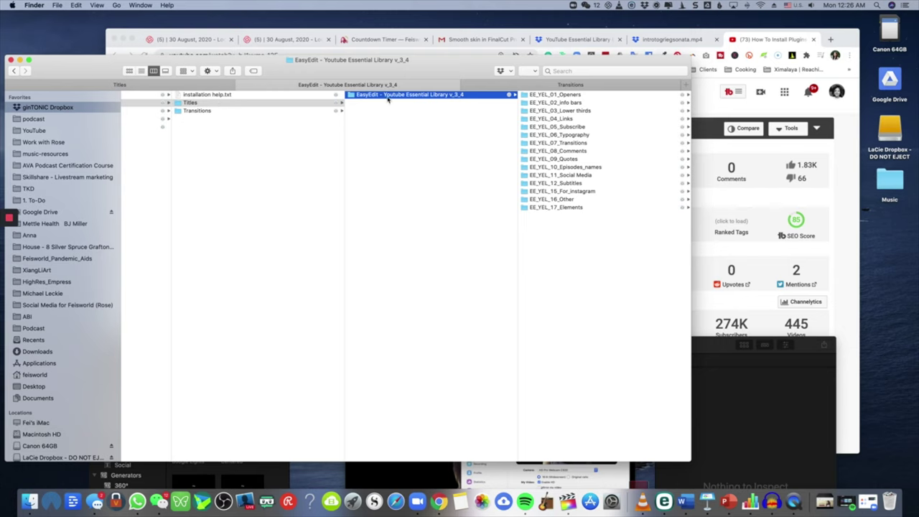
left_click(526, 89)
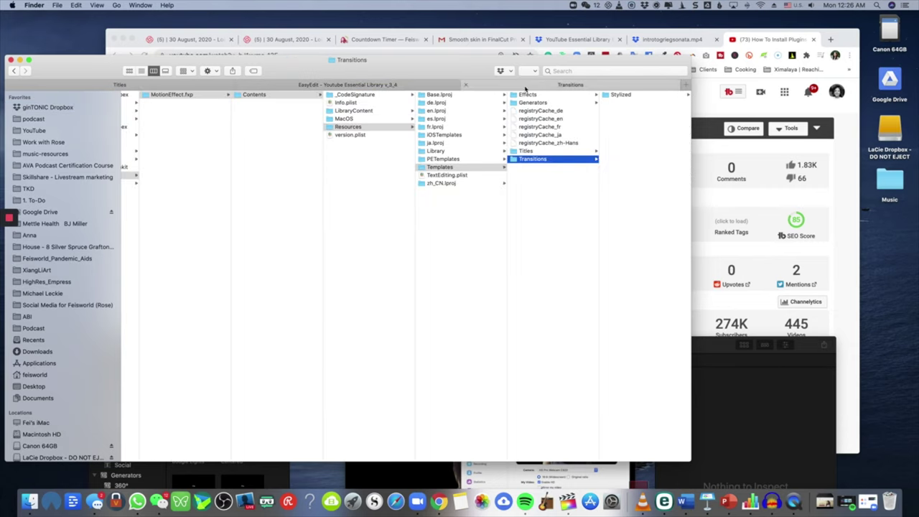
left_click(542, 152)
key("super+v")
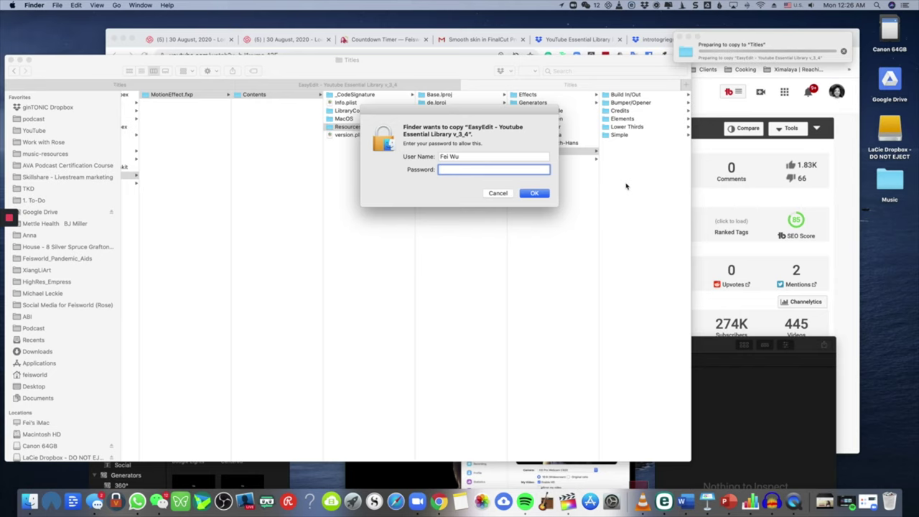
type("**********")
key("Return")
Step: Copy the EE_YEL_07_Transitions folder into the Transitions folder under Templates, authorizing with the account password
left_click(411, 105)
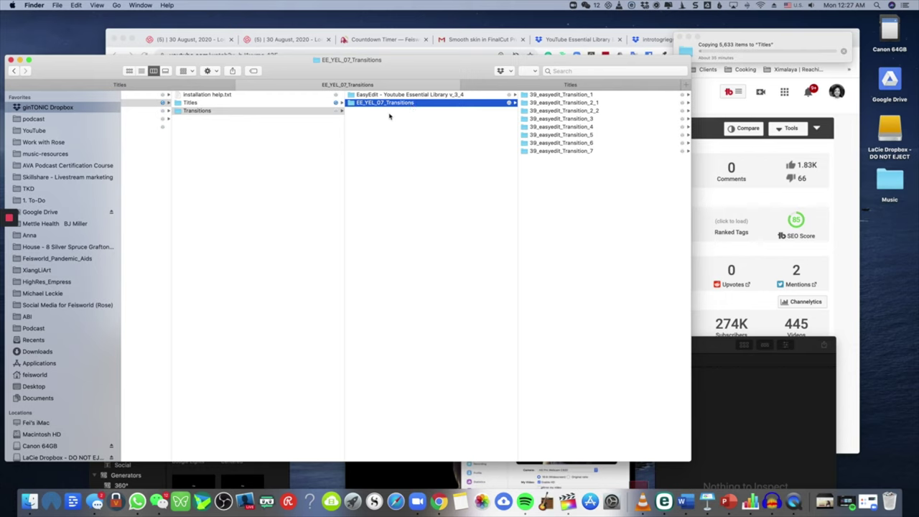
key("super+c")
left_click(571, 86)
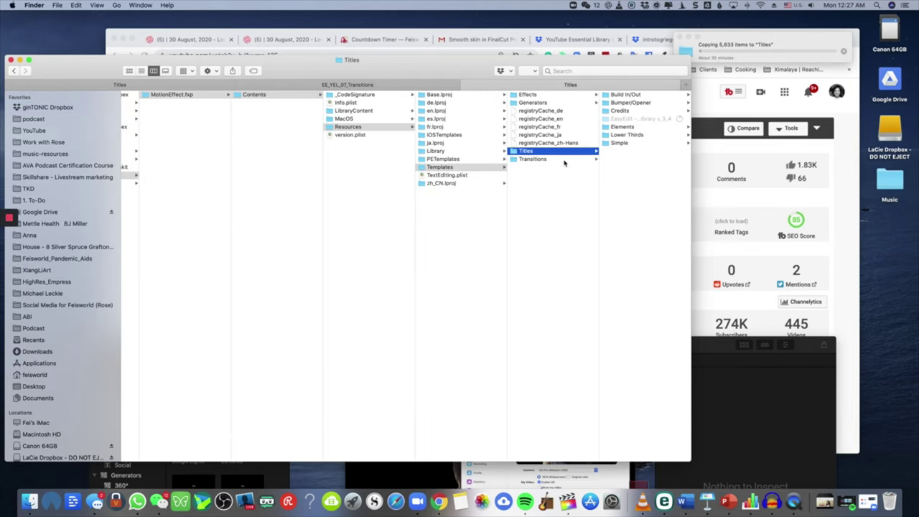
left_click(566, 160)
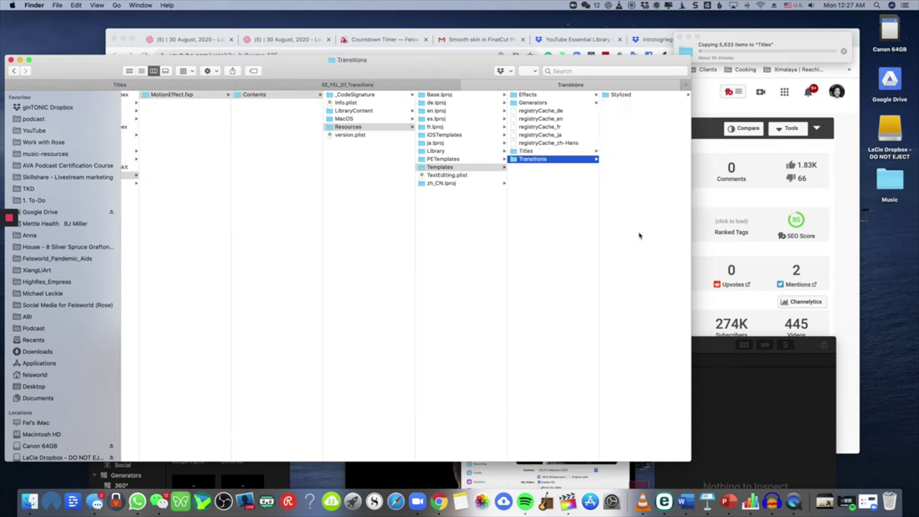
key("super+v")
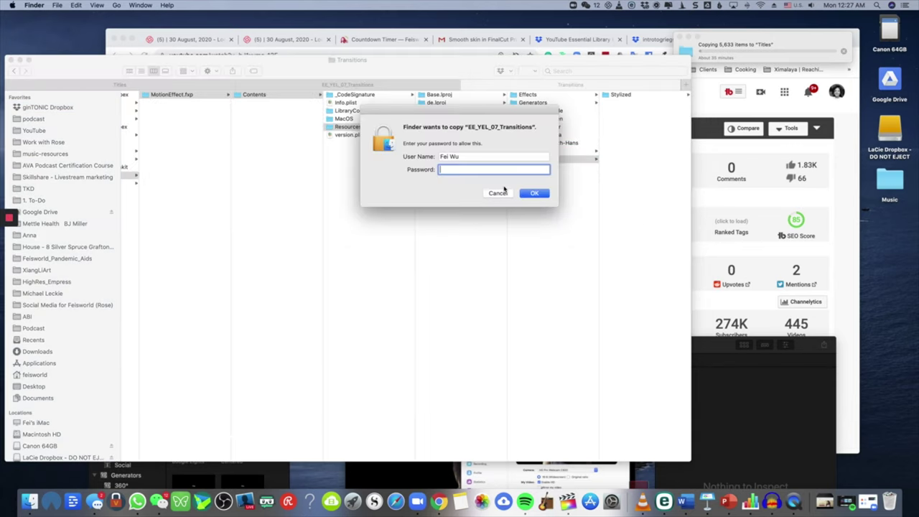
type("*********")
key("Return")
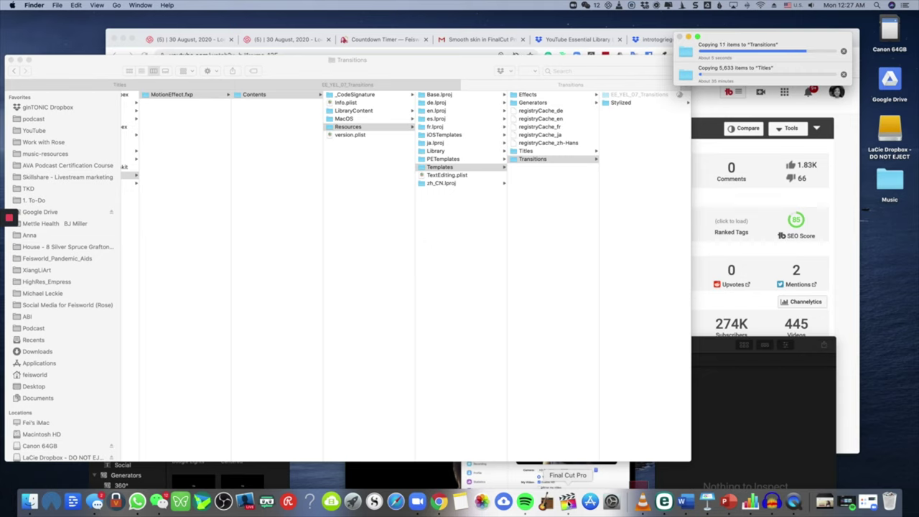
Step: Quit Final Cut Pro
right_click(569, 501)
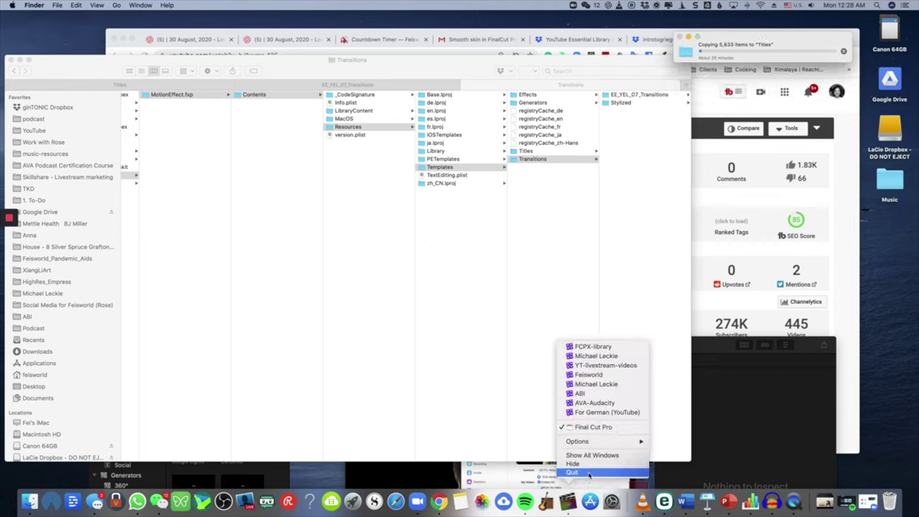
left_click(589, 474)
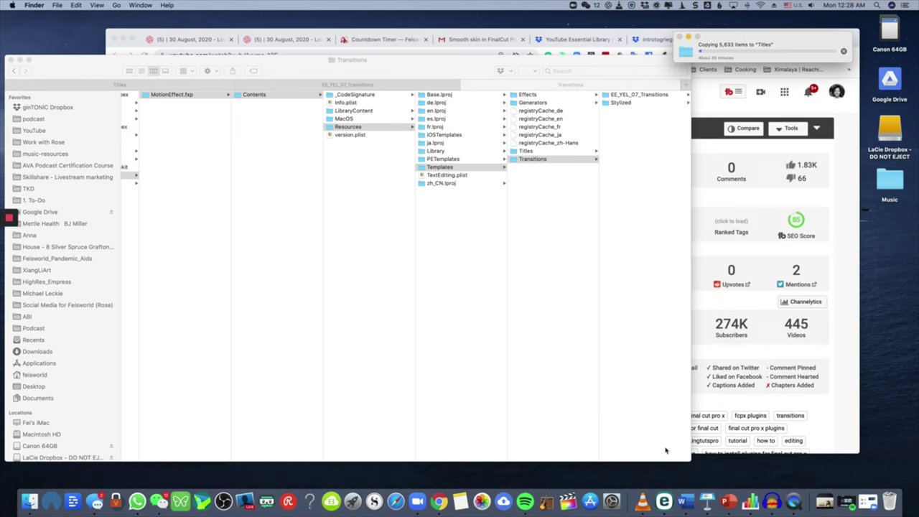